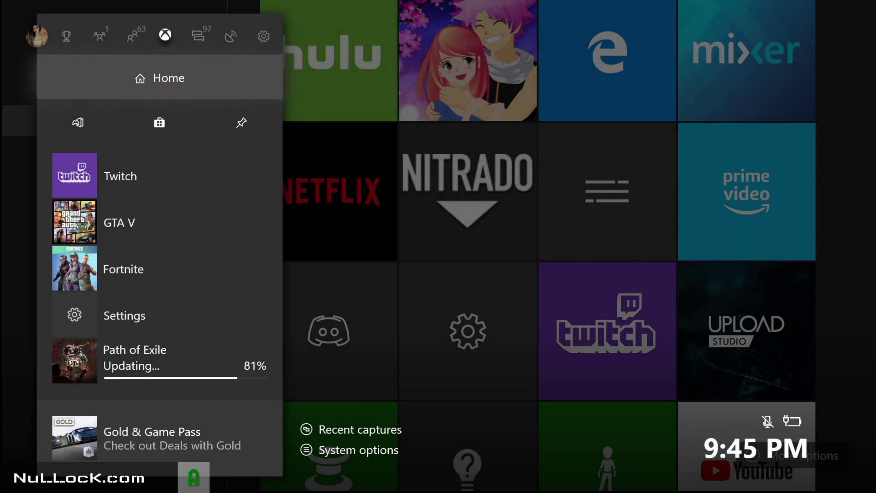
Open Broadcast under Broadcast & capture to load the Mixer channel settings.
{"action": "key", "text": "Right"}
{"action": "key", "text": "Right"}
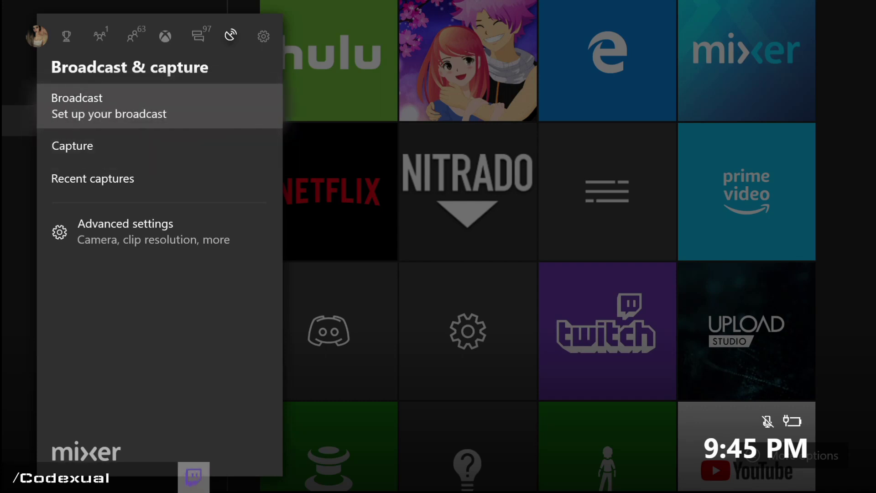
{"action": "key", "text": "Return"}
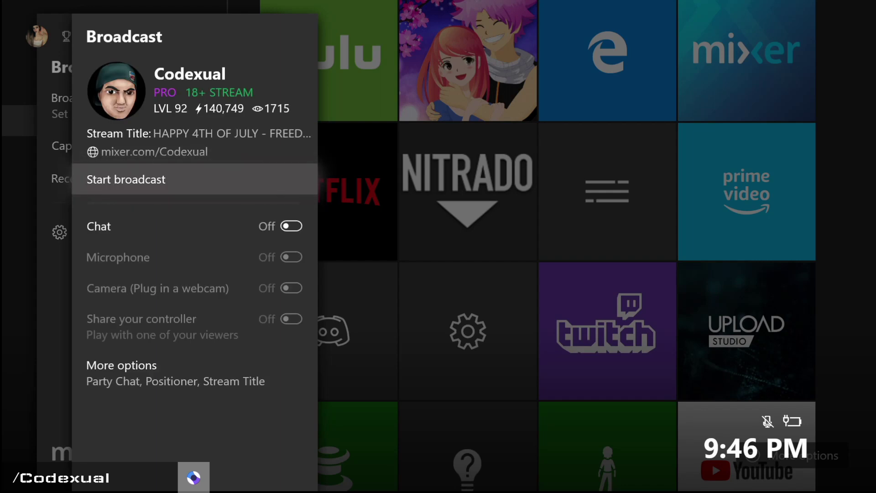
Switch broadcast chat On and bring up the More options broadcast menu.
{"action": "key", "text": "Down"}
{"action": "key", "text": "Up"}
{"action": "key", "text": "Down"}
{"action": "key", "text": "Down"}
{"action": "key", "text": "Up"}
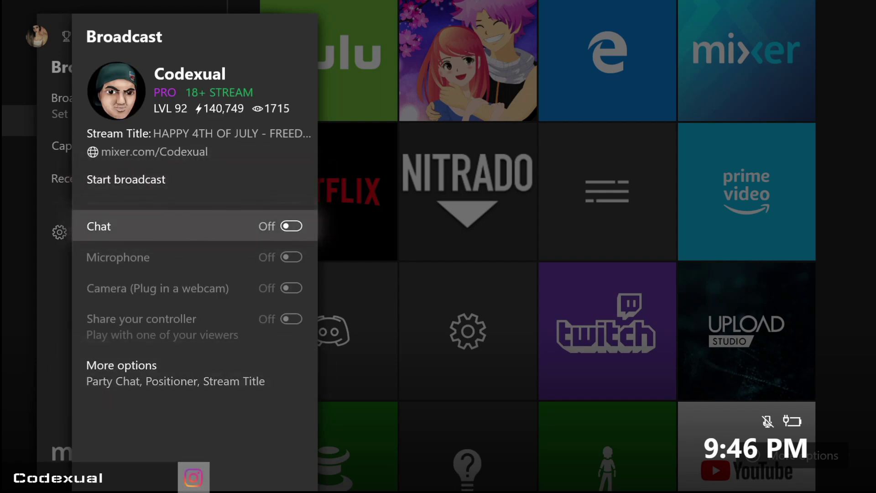
{"action": "key", "text": "Return"}
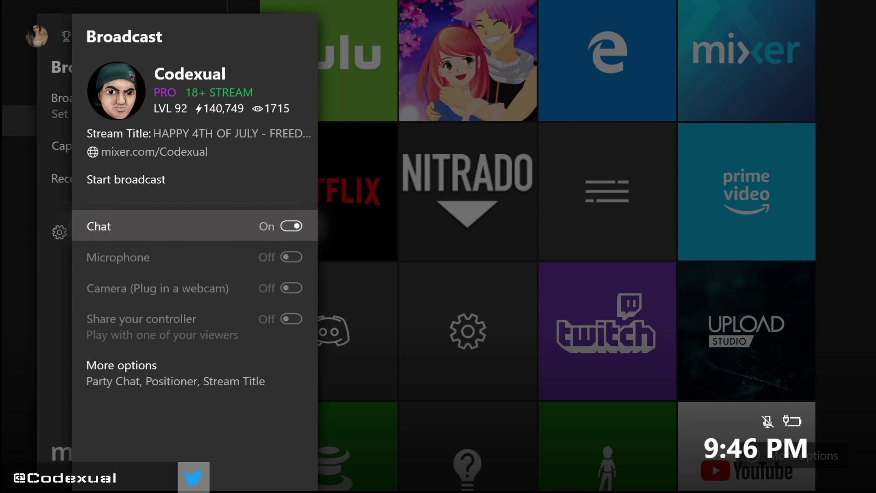
{"action": "key", "text": "Down"}
{"action": "key", "text": "Return"}
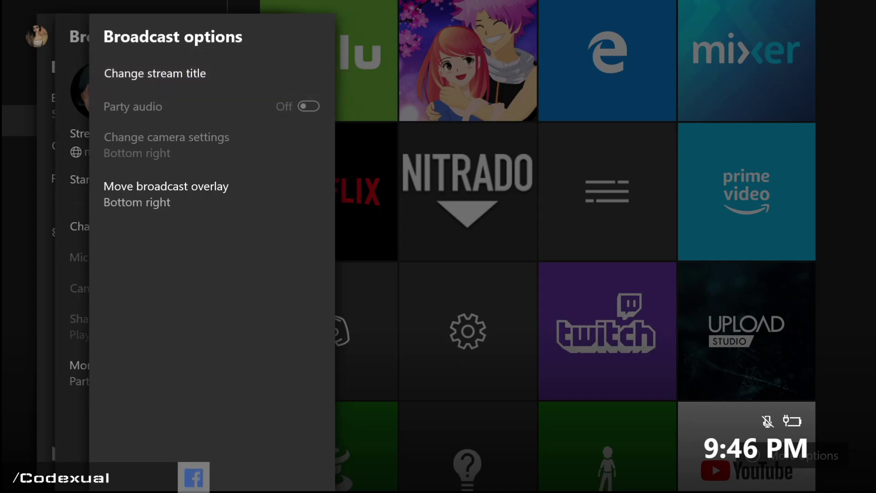
{"action": "key", "text": "Return"}
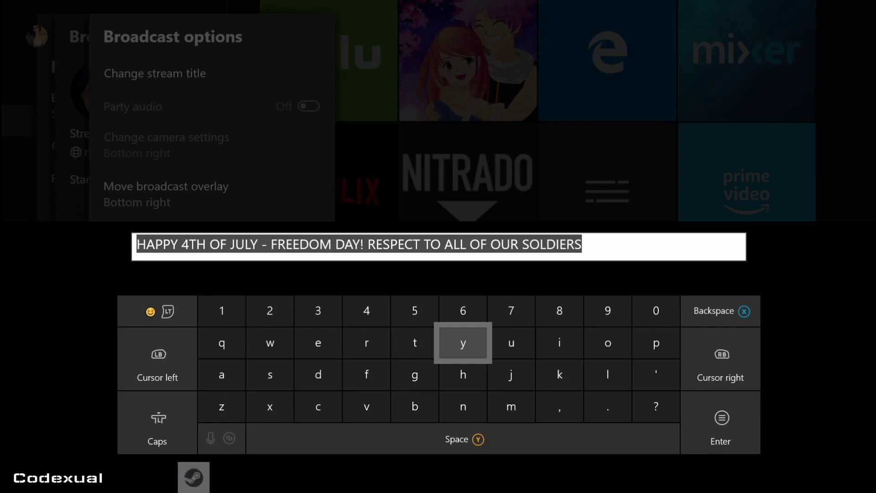
{"action": "key", "text": "Return"}
{"action": "key", "text": "Down"}
{"action": "key", "text": "Up"}
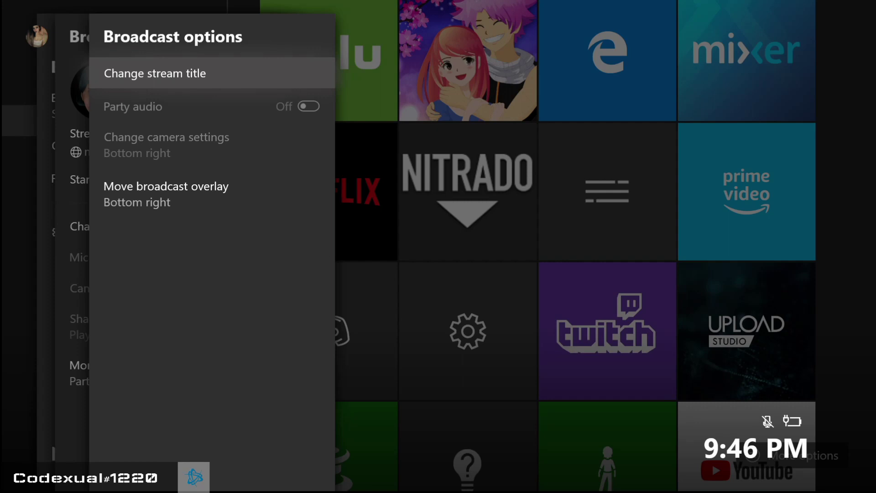
{"action": "key", "text": "Down"}
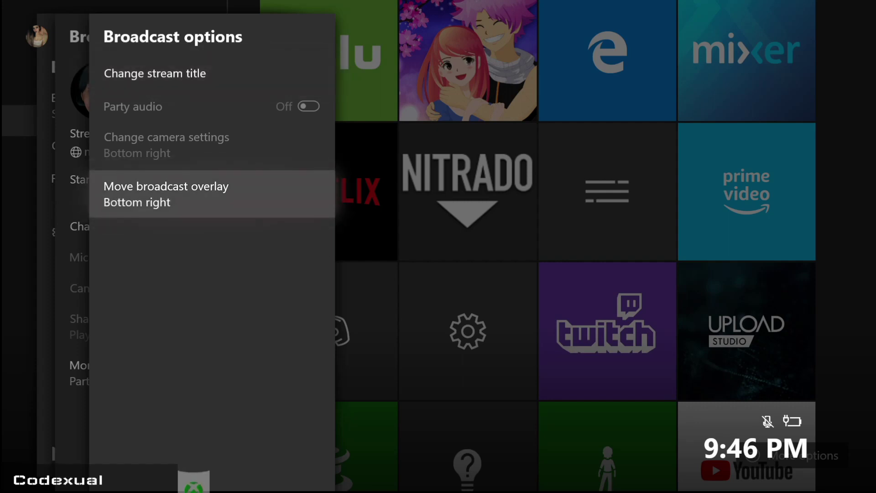
Try other overlay grid positions, keep the overlay at bottom-right, and exit the broadcast menus.
{"action": "key", "text": "Return"}
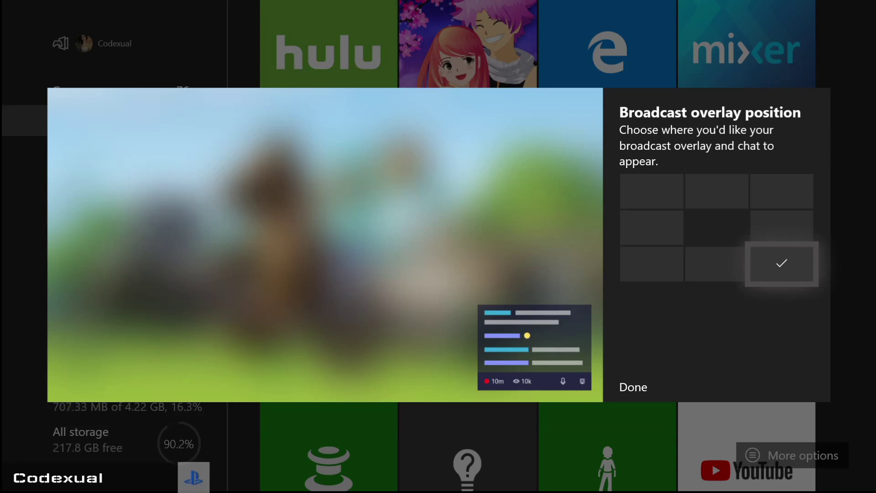
{"action": "key", "text": "Left"}
{"action": "key", "text": "Up"}
{"action": "key", "text": "Left"}
{"action": "key", "text": "Up"}
{"action": "key", "text": "Right"}
{"action": "key", "text": "Right"}
{"action": "key", "text": "Down"}
{"action": "key", "text": "Down"}
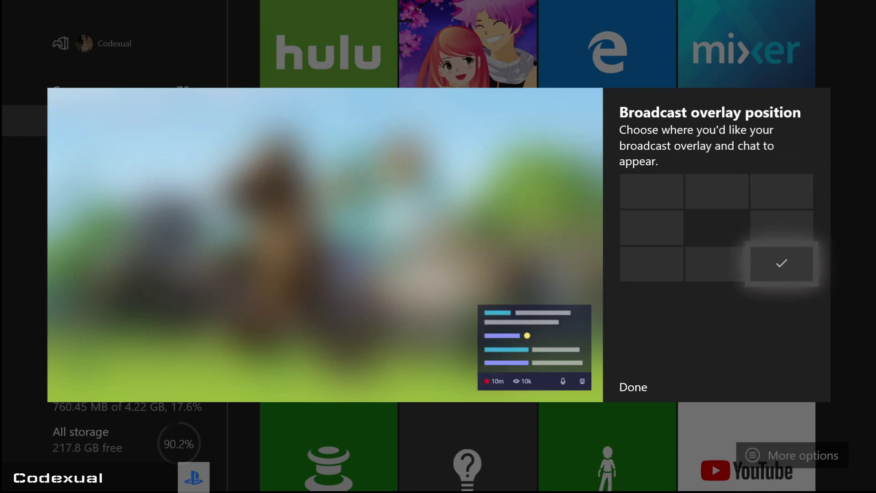
{"action": "key", "text": "Escape"}
{"action": "key", "text": "Escape"}
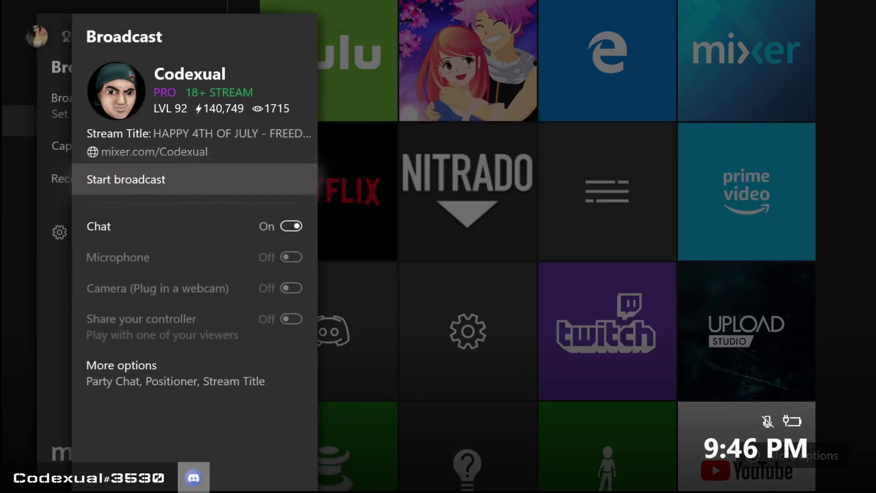
{"action": "key", "text": "Escape"}
{"action": "key", "text": "Escape"}
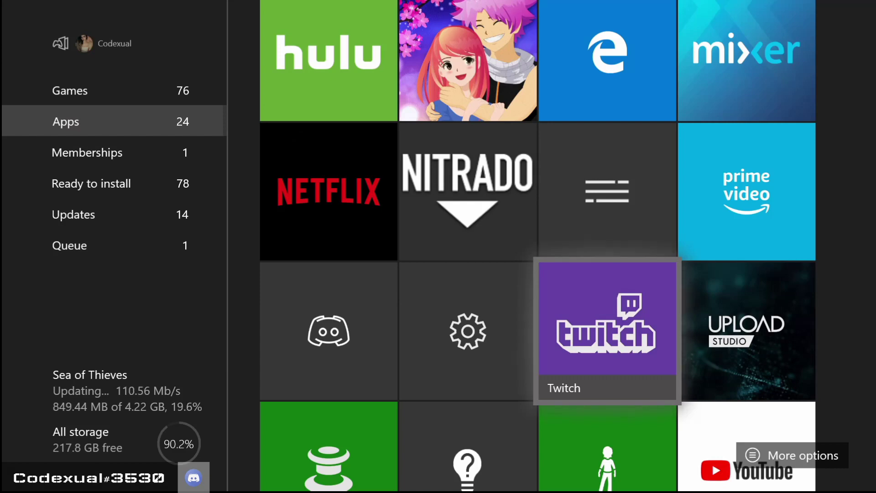
Launch Twitch, attempt a broadcast, and go Home from the Broadcast Fail screen.
{"action": "key", "text": "Return"}
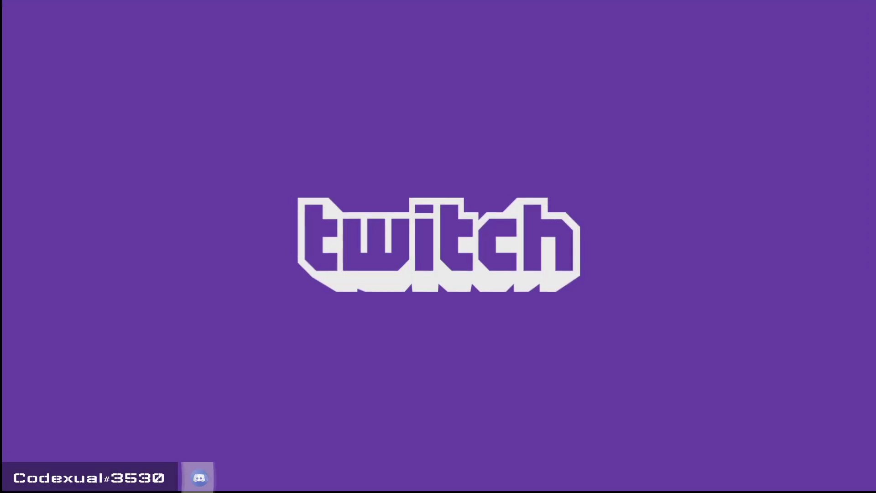
{"action": "key", "text": "Down"}
{"action": "key", "text": "Down"}
{"action": "key", "text": "Down"}
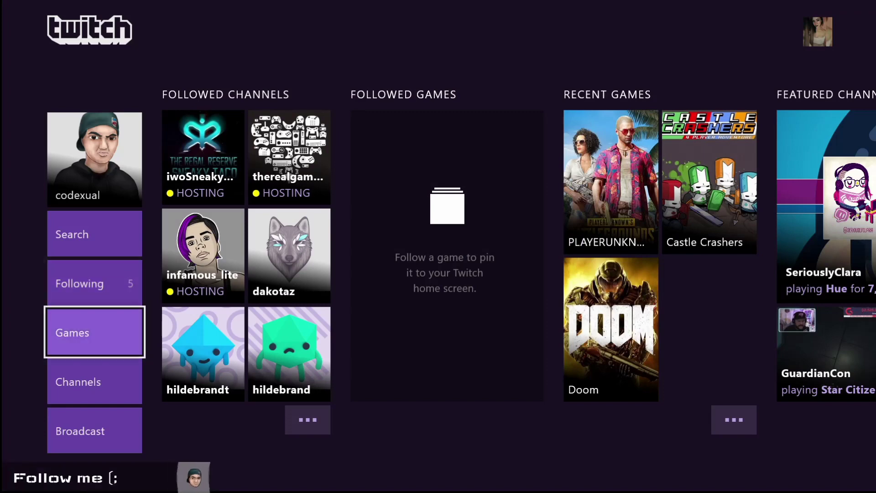
{"action": "key", "text": "Return"}
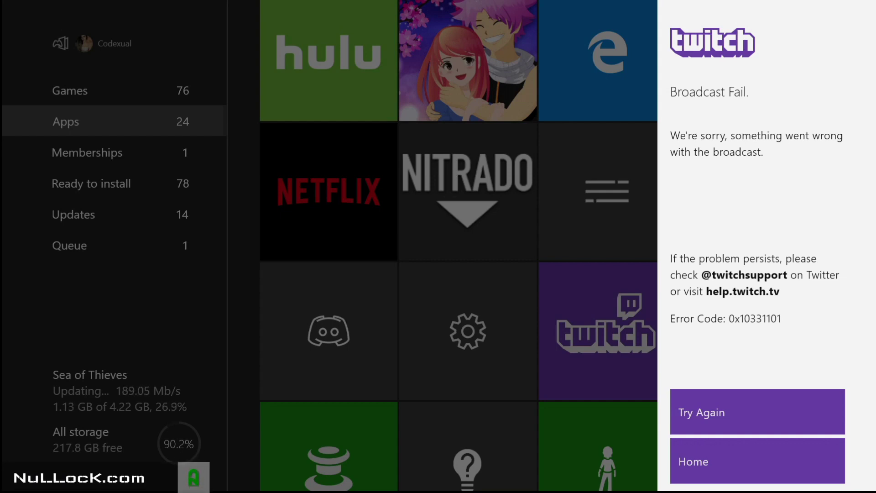
{"action": "key", "text": "Down"}
{"action": "key", "text": "Return"}
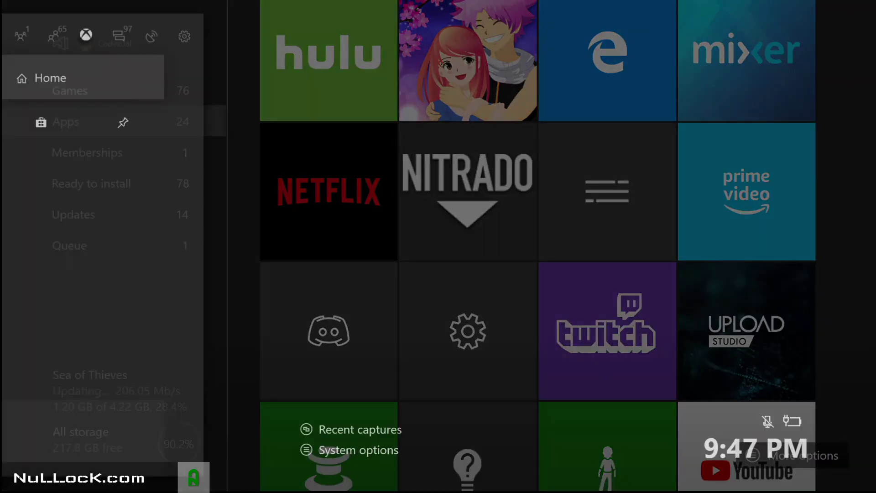
{"action": "key", "text": "Return"}
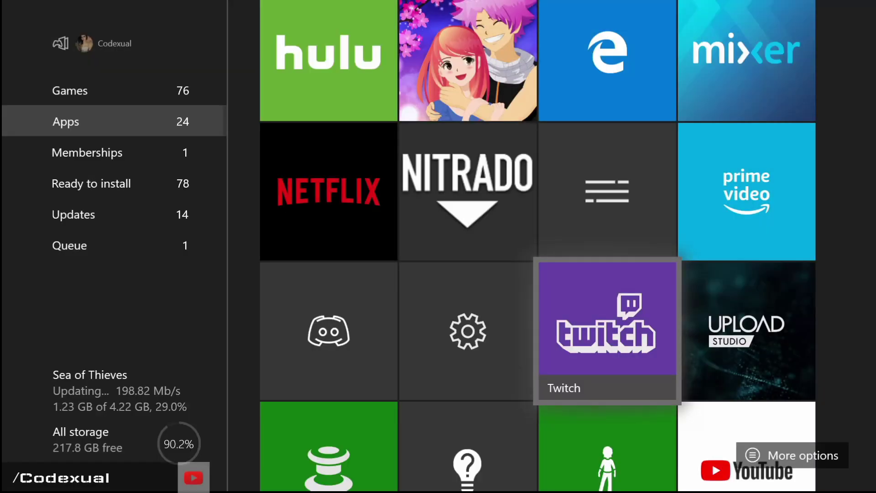
Open Manage app for Twitch and select its 24.1 MB installed copy, version 1.0.32.99.
{"action": "key", "text": "Menu"}
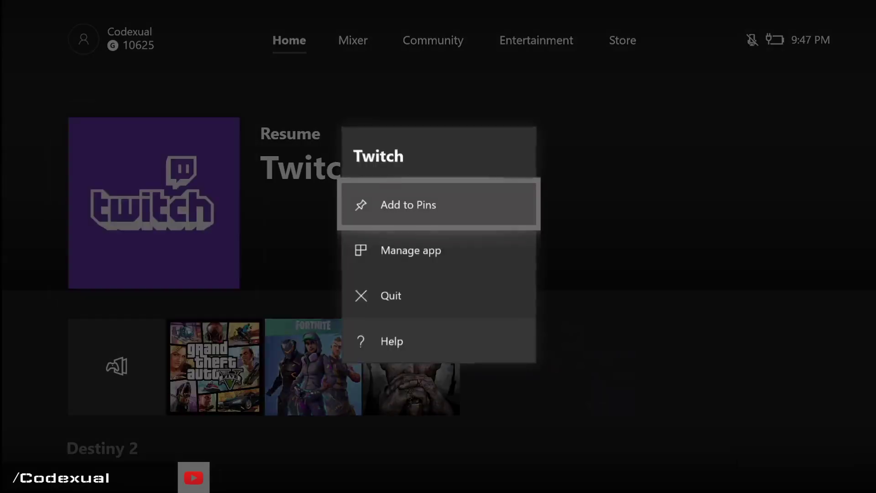
{"action": "key", "text": "Down"}
{"action": "key", "text": "Return"}
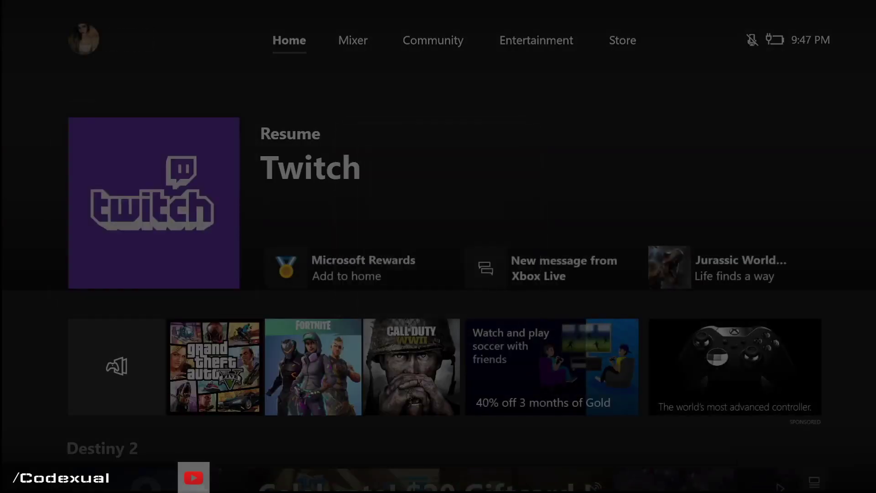
{"action": "key", "text": "Right"}
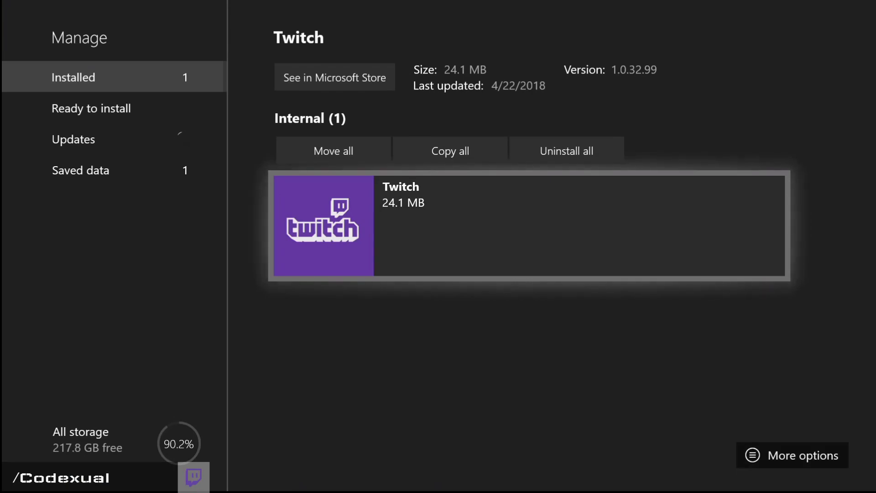
Bring up the options for the installed Twitch copy and move to Uninstall.
{"action": "key", "text": "Menu"}
{"action": "key", "text": "Down"}
{"action": "key", "text": "Down"}
{"action": "key", "text": "Down"}
{"action": "key", "text": "Down"}
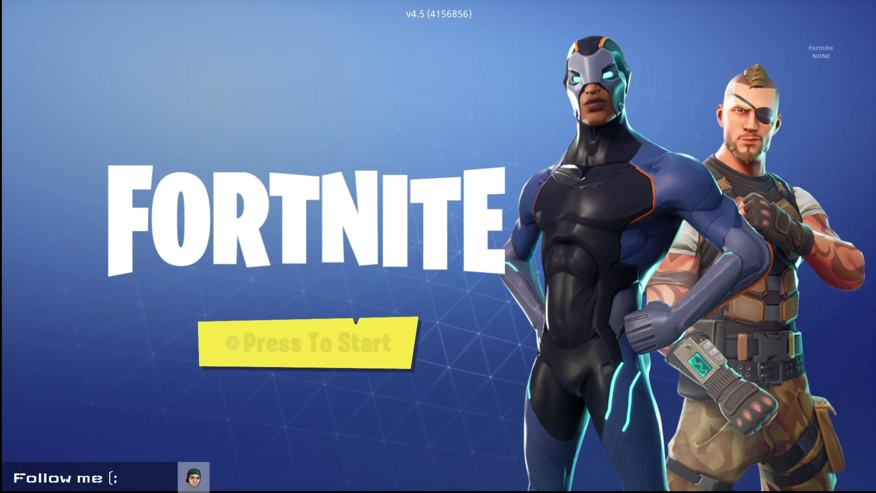
Open Broadcast Gameplay from SHARE over Fortnite, compare Twitch and YouTube, and enter Twitch.
{"action": "key", "text": "s"}
{"action": "key", "text": "Down"}
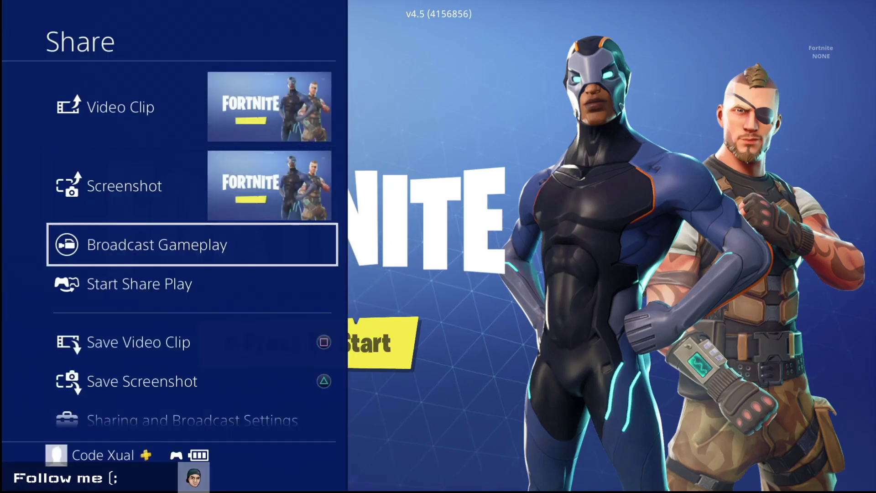
{"action": "key", "text": "Return"}
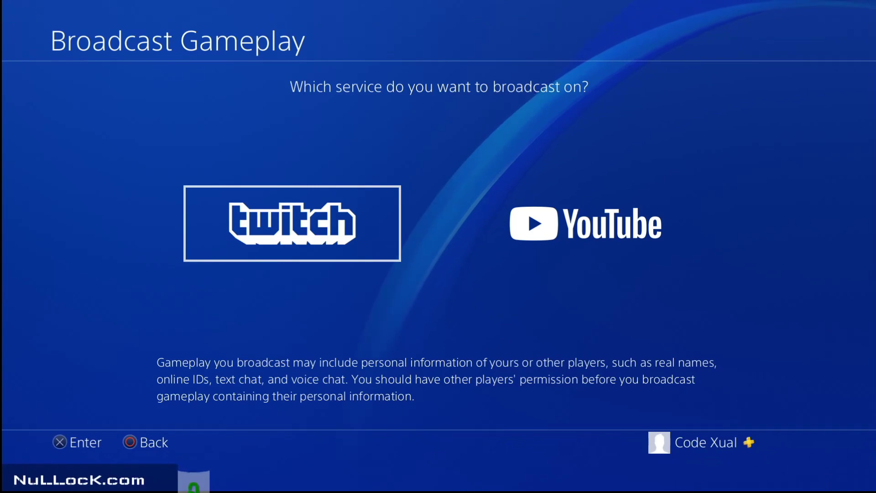
{"action": "key", "text": "Right"}
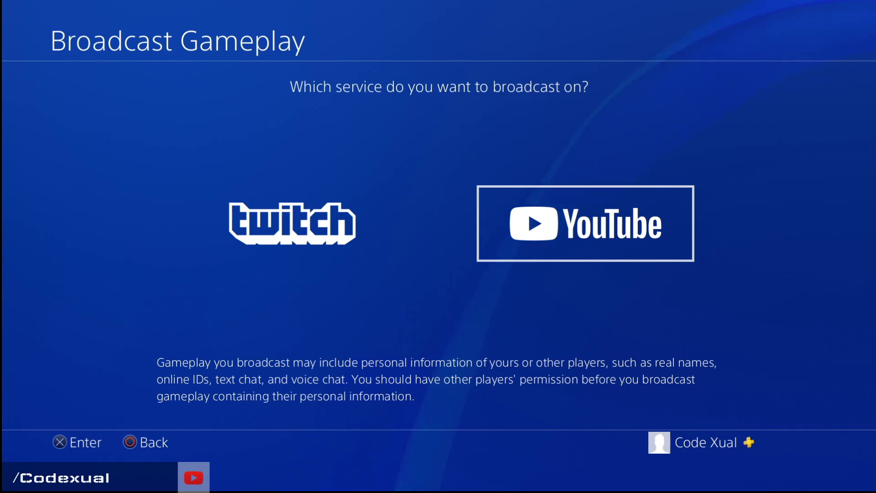
{"action": "key", "text": "Left"}
{"action": "key", "text": "Right"}
{"action": "key", "text": "Left"}
{"action": "key", "text": "Return"}
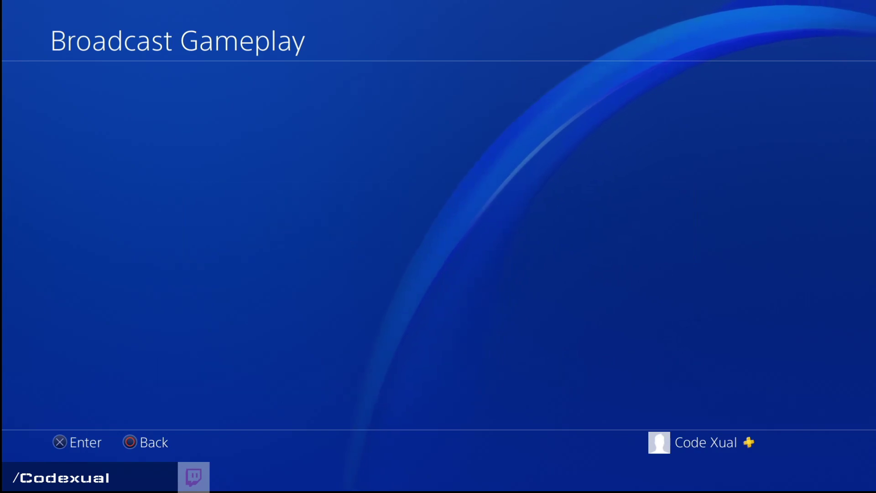
Back out of Twitch's broadcast settings and enter YouTube's broadcast settings with its default PS4 title.
{"action": "key", "text": "Down"}
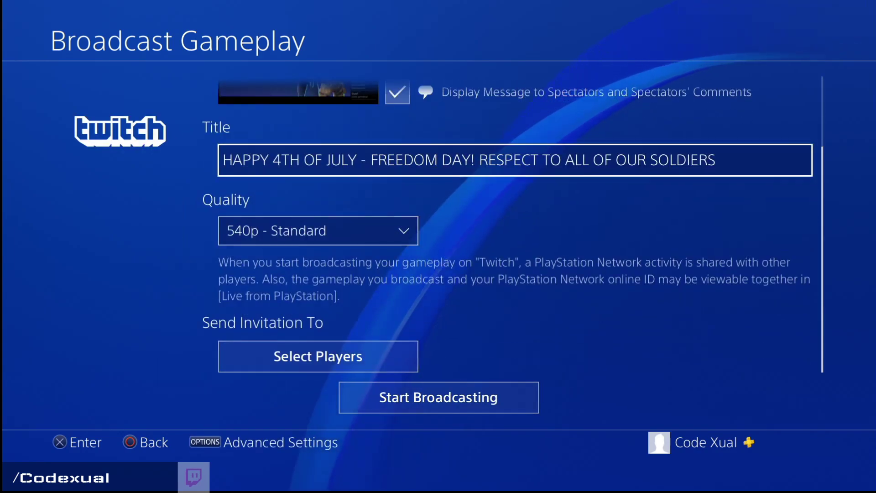
{"action": "key", "text": "Up"}
{"action": "key", "text": "Escape"}
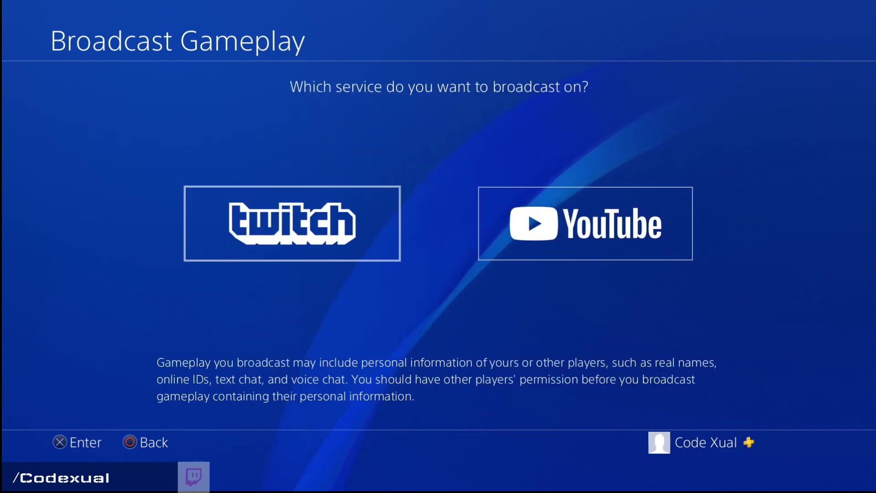
{"action": "key", "text": "Return"}
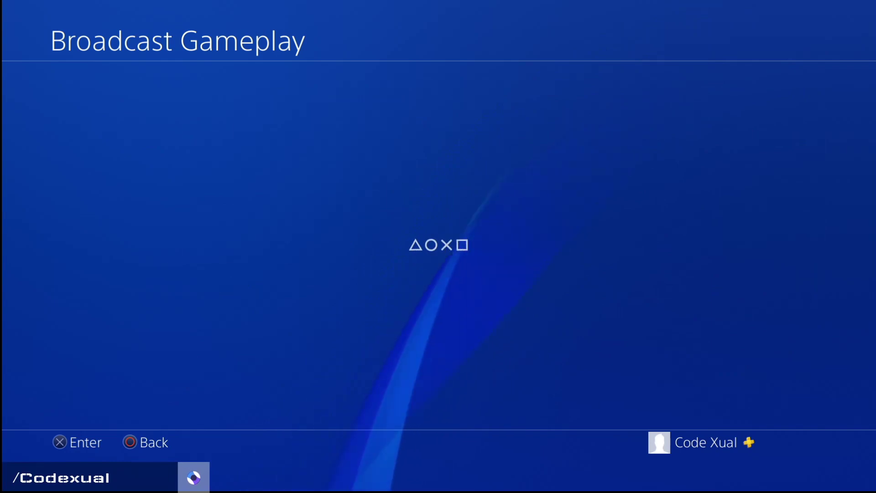
{"action": "key", "text": "Down"}
{"action": "key", "text": "Down"}
{"action": "key", "text": "Down"}
{"action": "key", "text": "Up"}
{"action": "key", "text": "Up"}
{"action": "key", "text": "Up"}
{"action": "key", "text": "Up"}
{"action": "key", "text": "Up"}
{"action": "key", "text": "Up"}
{"action": "key", "text": "Up"}
{"action": "key", "text": "Up"}
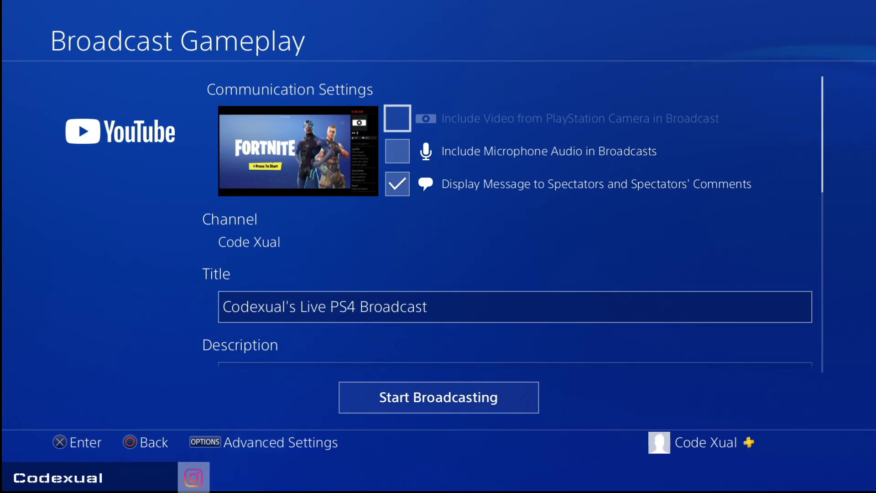
Tick Include Microphone Audio in Broadcasts and keep Display Message to Spectators checked.
{"action": "key", "text": "Down"}
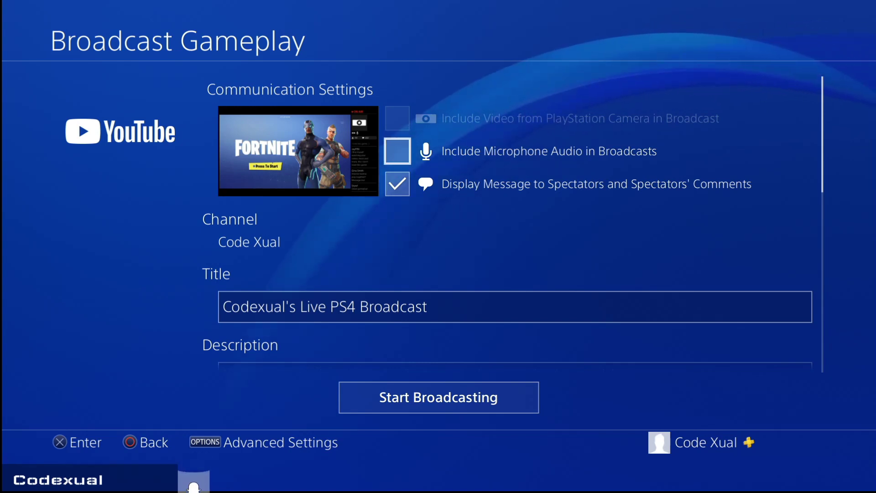
{"action": "key", "text": "Return"}
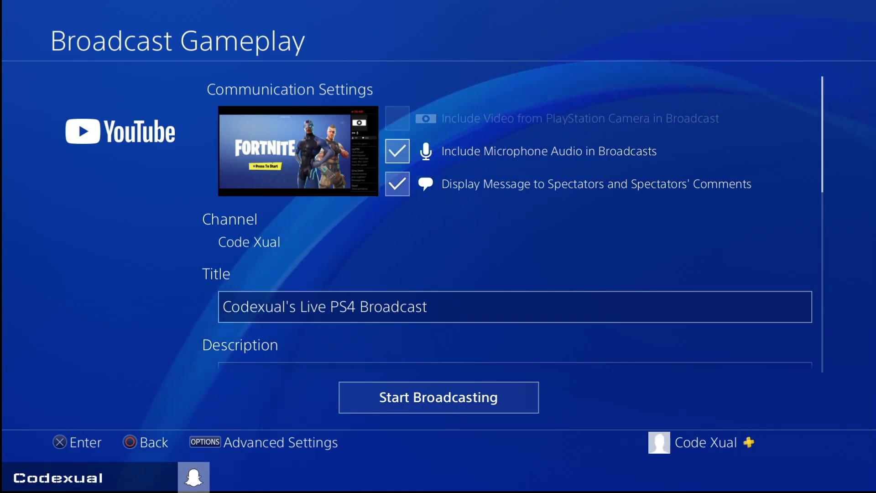
{"action": "key", "text": "Down"}
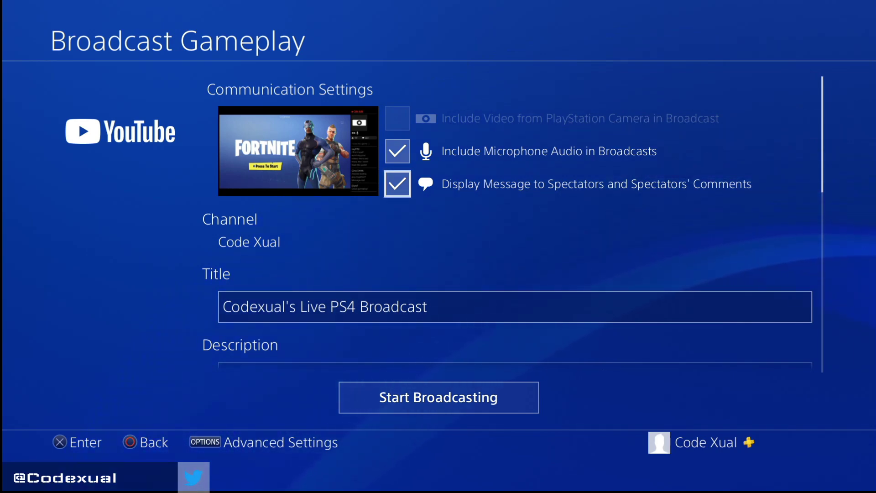
{"action": "key", "text": "Return"}
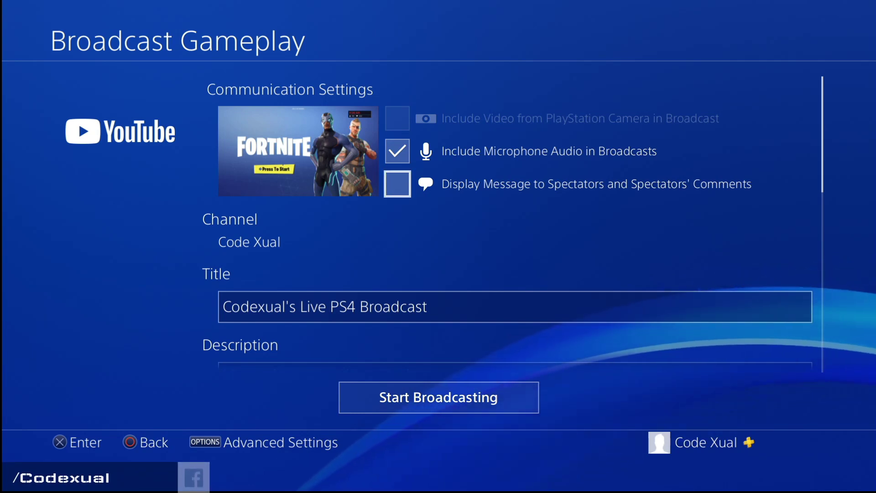
{"action": "key", "text": "Return"}
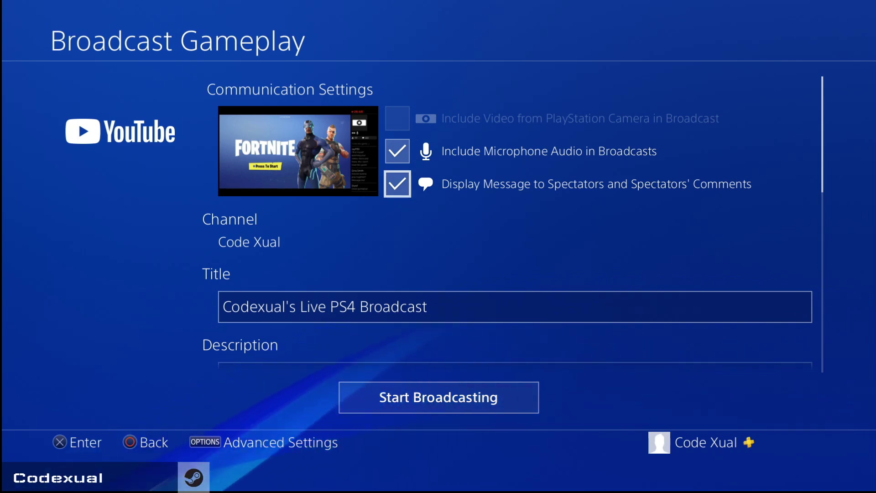
{"action": "key", "text": "Return"}
{"action": "key", "text": "Return"}
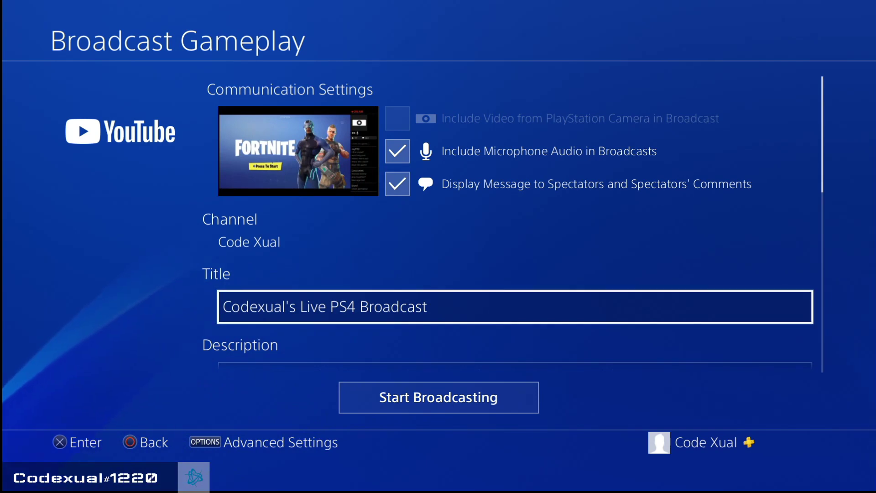
{"action": "key", "text": "Down"}
{"action": "key", "text": "Up"}
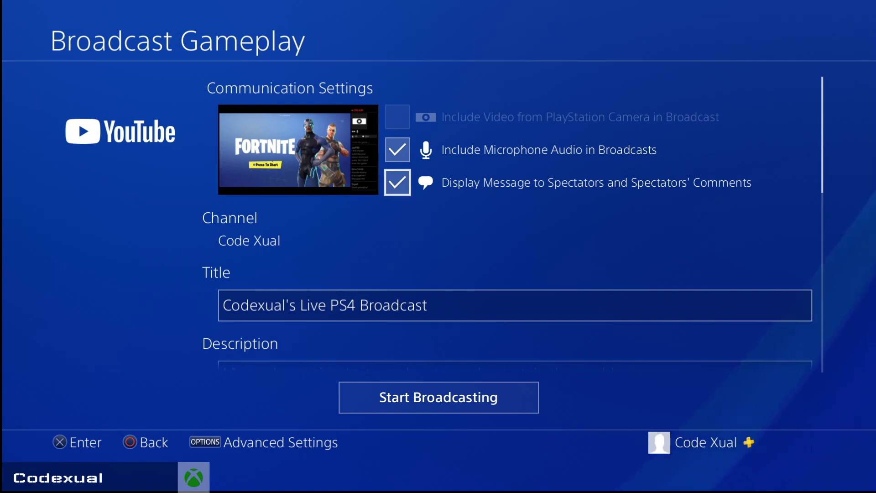
{"action": "key", "text": "Down"}
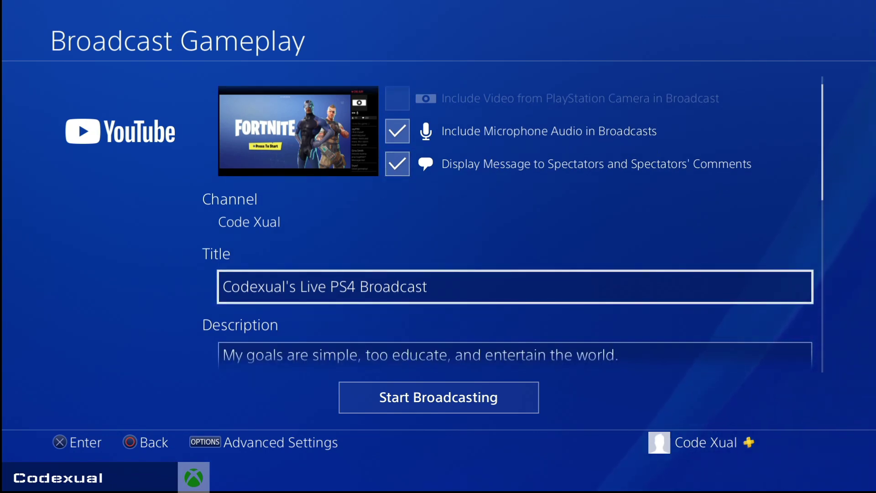
{"action": "scroll", "coordinate": [528, 222], "scroll_direction": "down", "scroll_amount": 1}
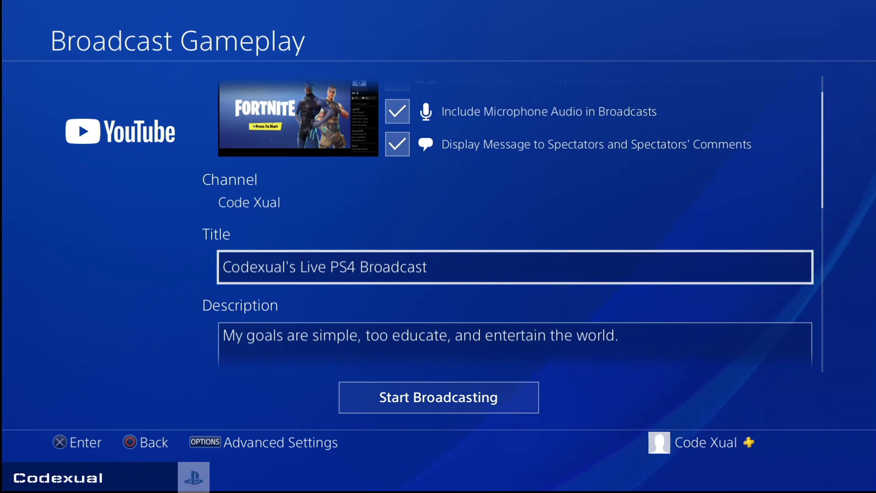
{"action": "key", "text": "Down"}
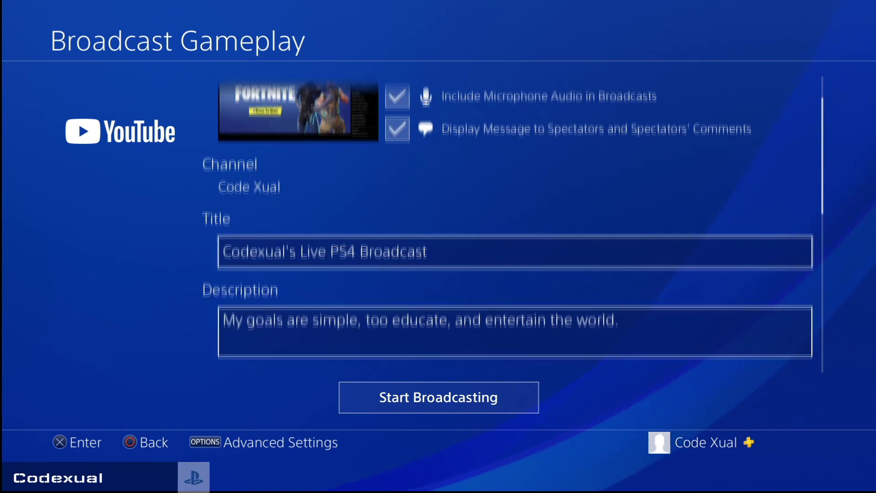
{"action": "key", "text": "Down"}
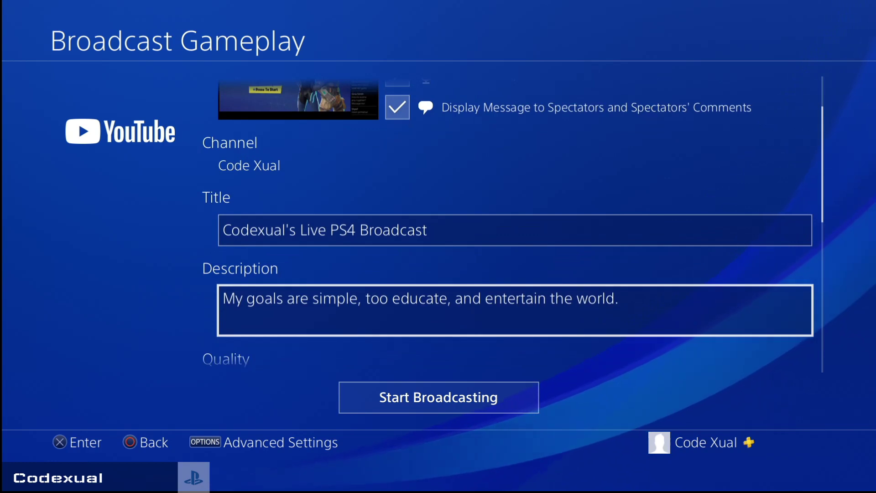
{"action": "key", "text": "Down"}
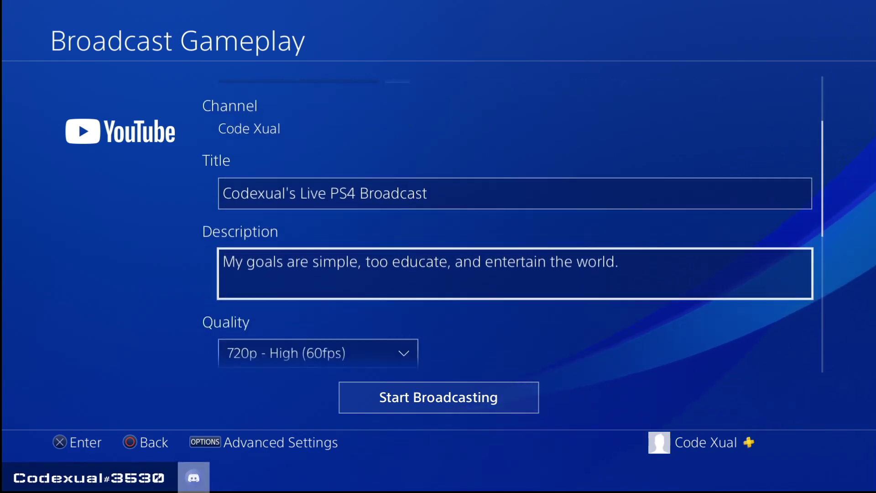
{"action": "key", "text": "Up"}
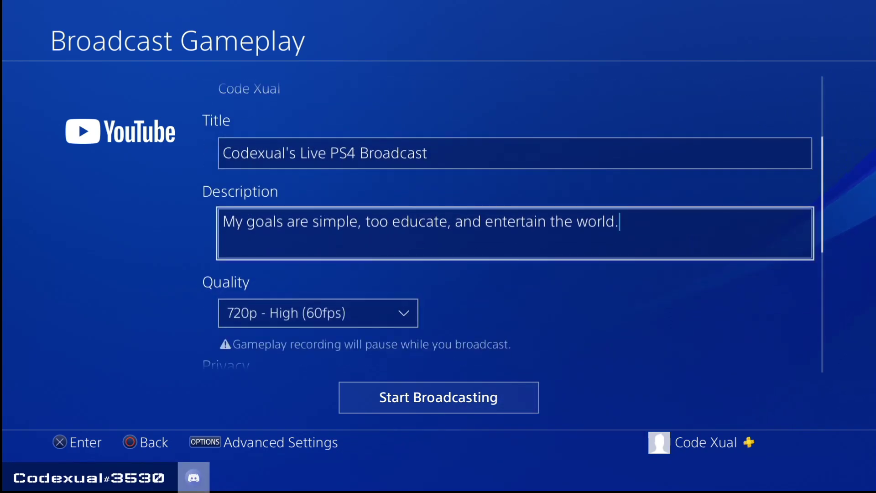
{"action": "key", "text": "Return"}
{"action": "key", "text": "Escape"}
{"action": "key", "text": "Down"}
{"action": "key", "text": "Return"}
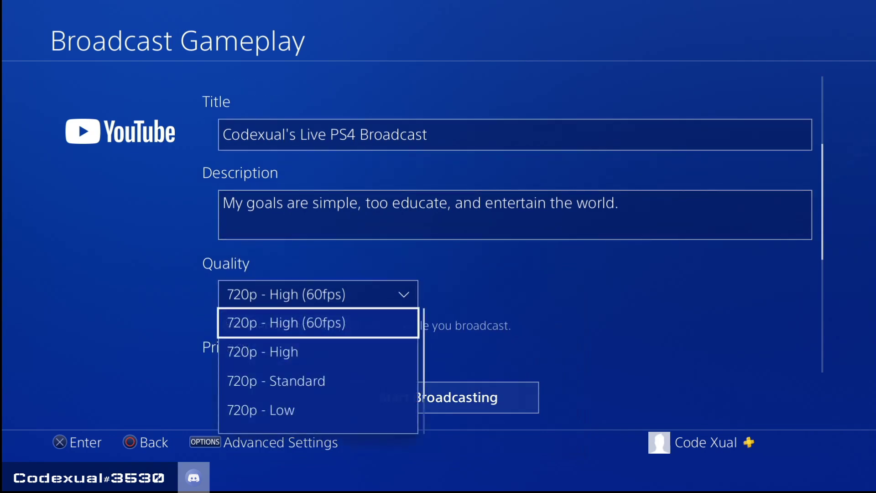
{"action": "key", "text": "Return"}
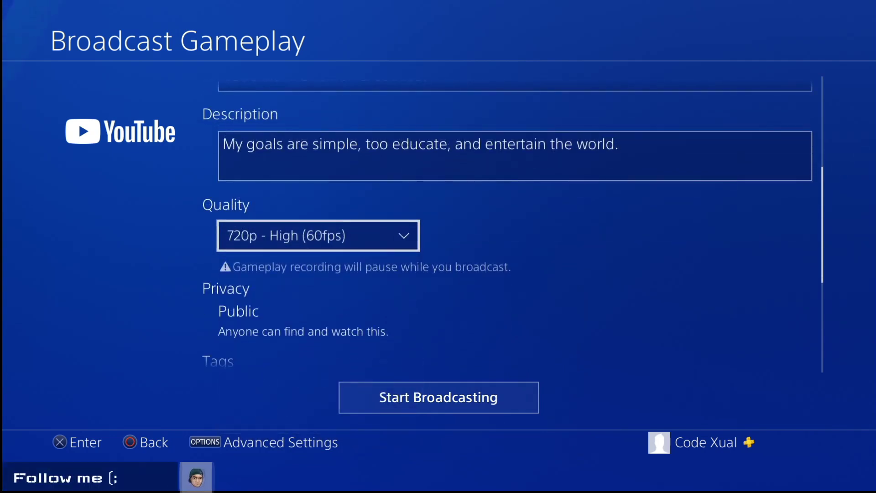
{"action": "key", "text": "Return"}
{"action": "key", "text": "Down"}
{"action": "key", "text": "Down"}
{"action": "key", "text": "Down"}
{"action": "key", "text": "Down"}
{"action": "key", "text": "Down"}
{"action": "key", "text": "Up"}
{"action": "key", "text": "Up"}
{"action": "key", "text": "Up"}
{"action": "key", "text": "Up"}
{"action": "key", "text": "Up"}
{"action": "key", "text": "Return"}
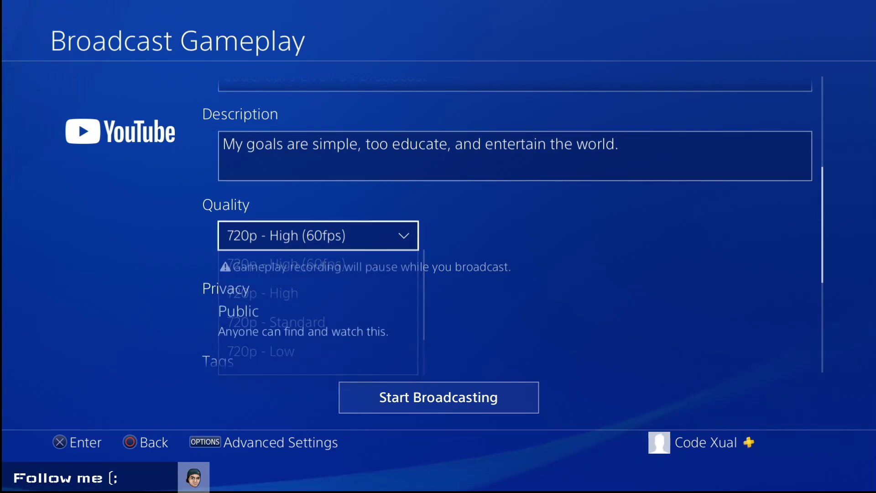
{"action": "key", "text": "Down"}
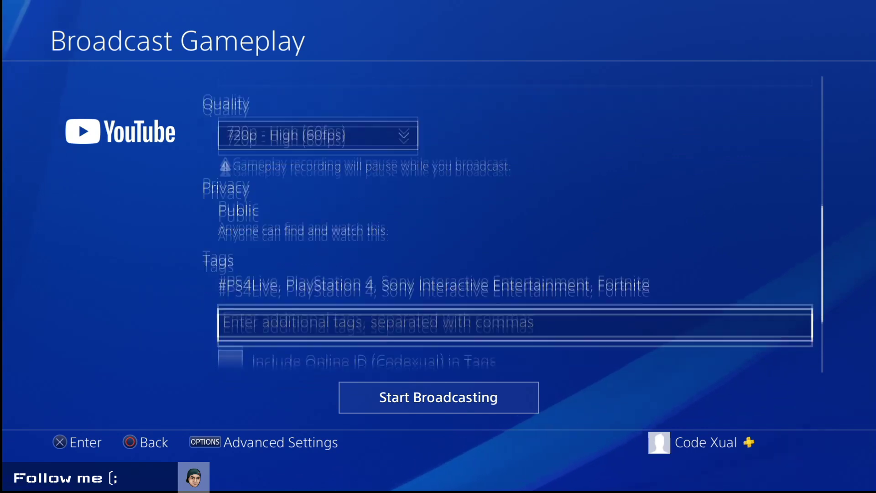
{"action": "key", "text": "Down"}
{"action": "key", "text": "Up"}
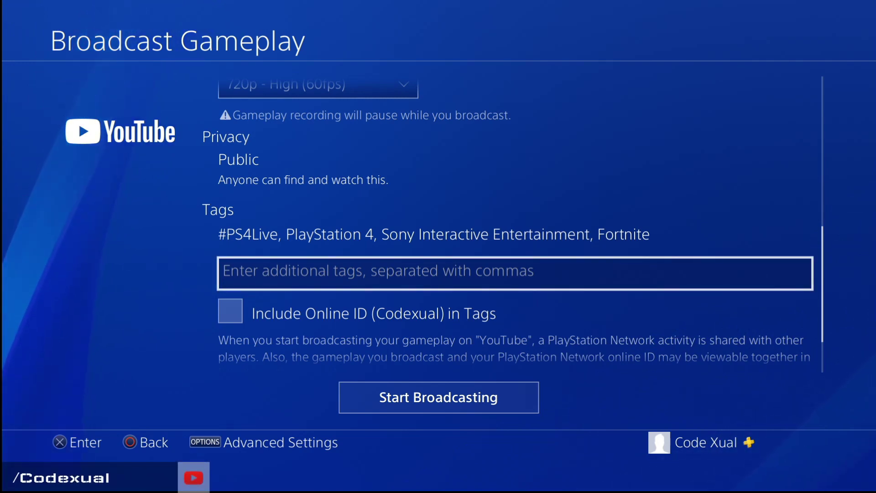
{"action": "key", "text": "Down"}
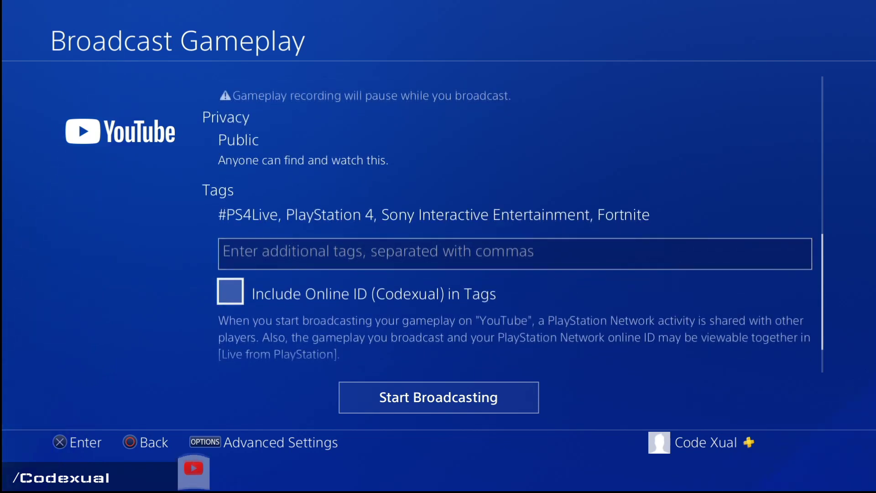
{"action": "key", "text": "Up"}
{"action": "key", "text": "Down"}
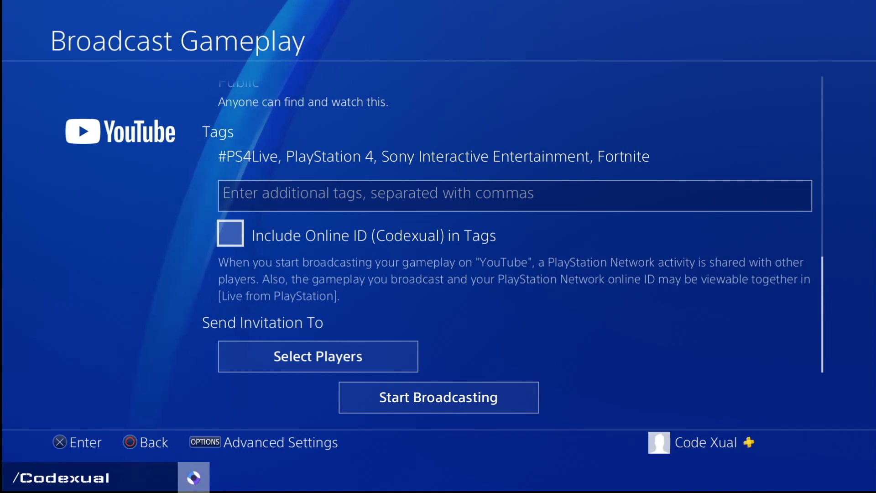
{"action": "key", "text": "Up"}
{"action": "key", "text": "Up"}
{"action": "key", "text": "Up"}
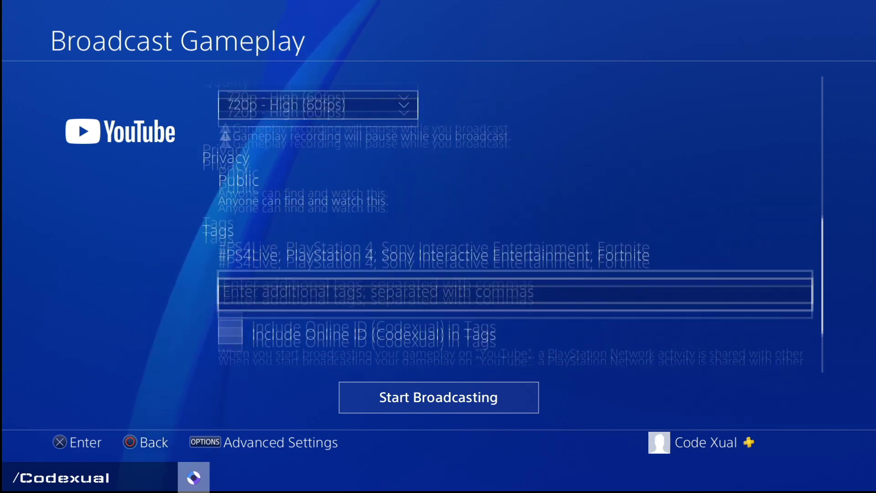
{"action": "key", "text": "Down"}
{"action": "key", "text": "Down"}
Bring up speedtest.xfinity.com beside the Notepad table of 5.0–1.0 MBPS upload requirements.
{"action": "key", "text": "Up"}
{"action": "key", "text": "Up"}
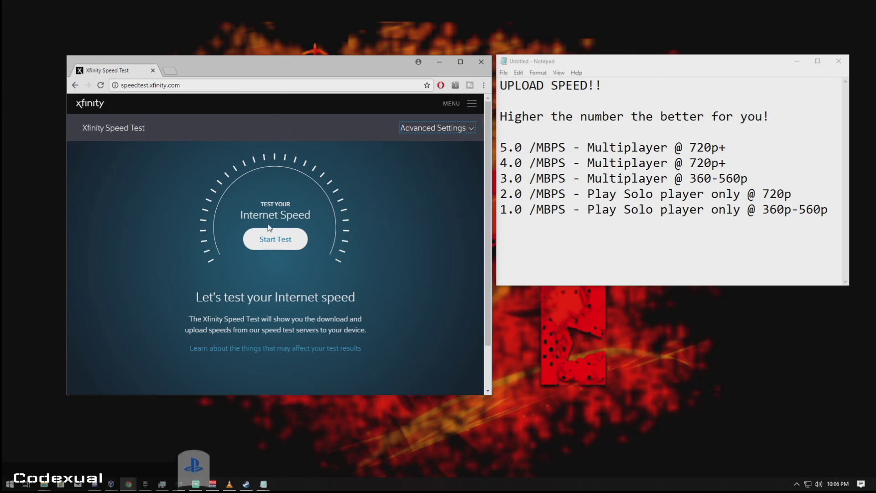
Start the speed test: 460.7 Mbps download, 41.4 Mbps upload, 21 ms latency via Denver host.
{"action": "left_click", "coordinate": [257, 238]}
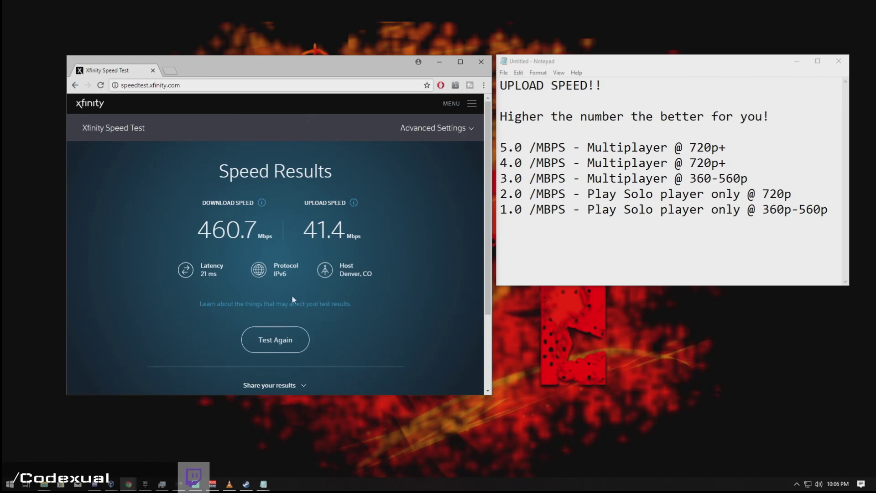
{"action": "left_click_drag", "start_coordinate": [303, 226], "coordinate": [341, 224]}
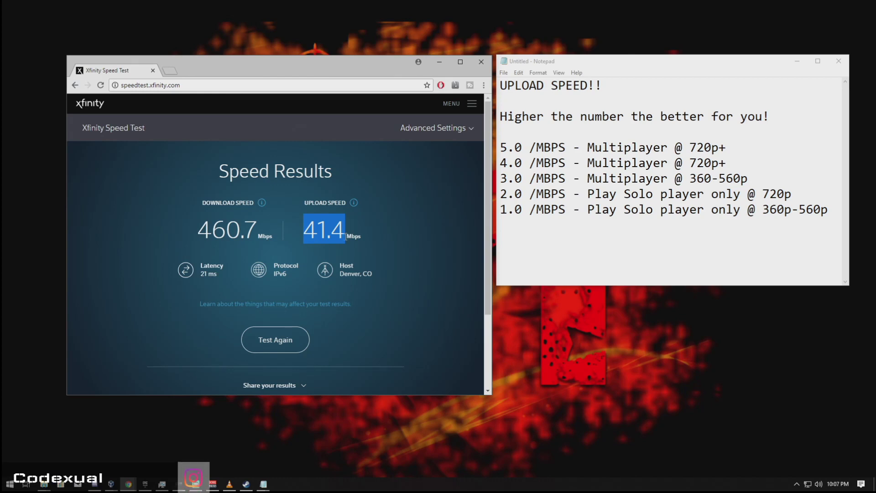
{"action": "left_click", "coordinate": [574, 250]}
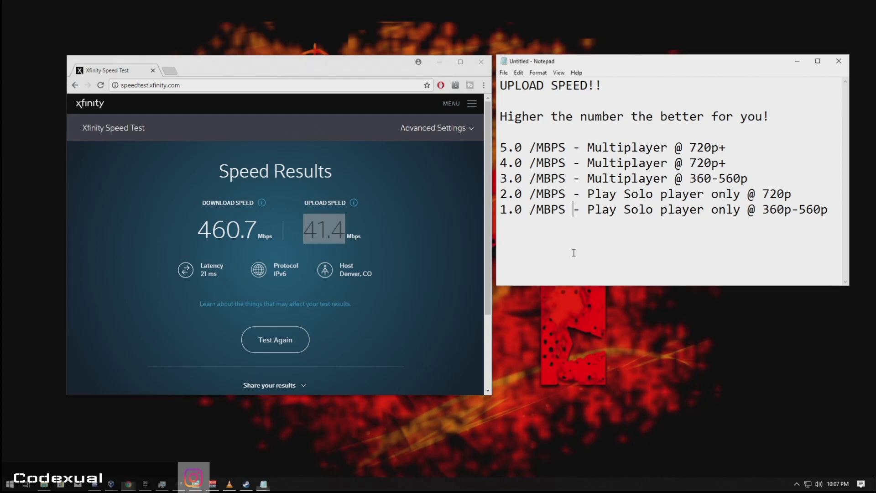
{"action": "left_click_drag", "start_coordinate": [503, 210], "coordinate": [829, 210]}
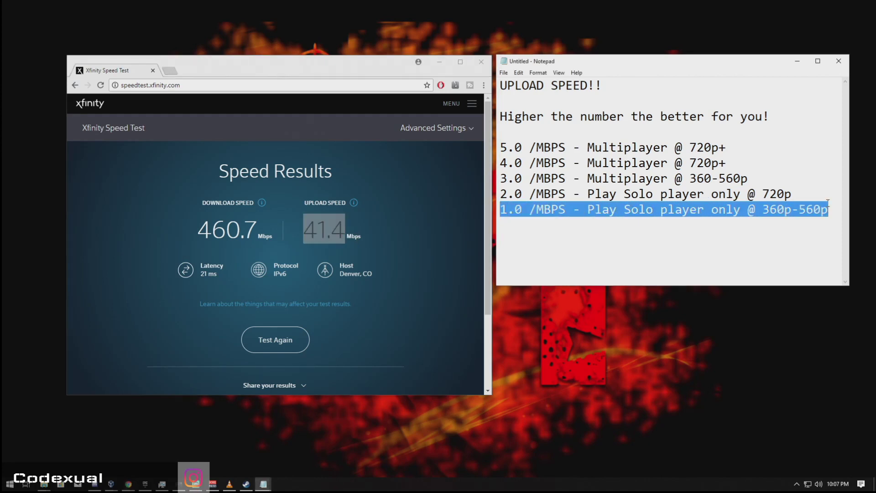
{"action": "left_click", "coordinate": [829, 210]}
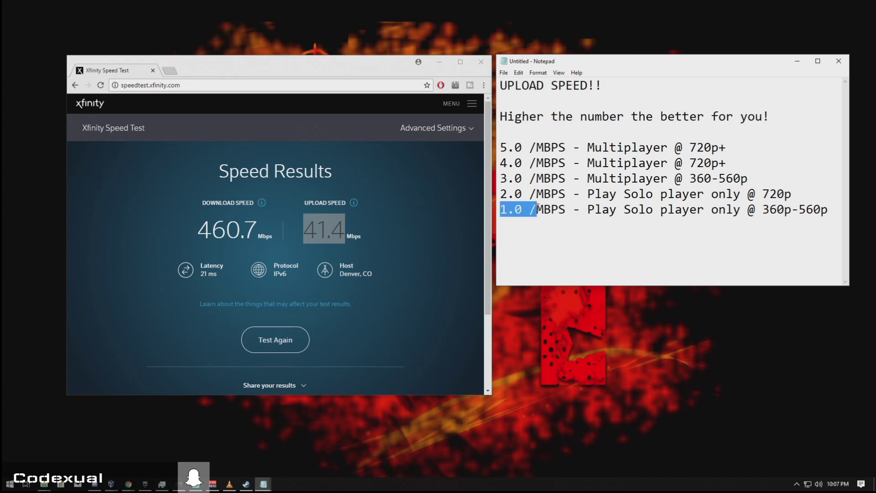
{"action": "left_click", "coordinate": [517, 208]}
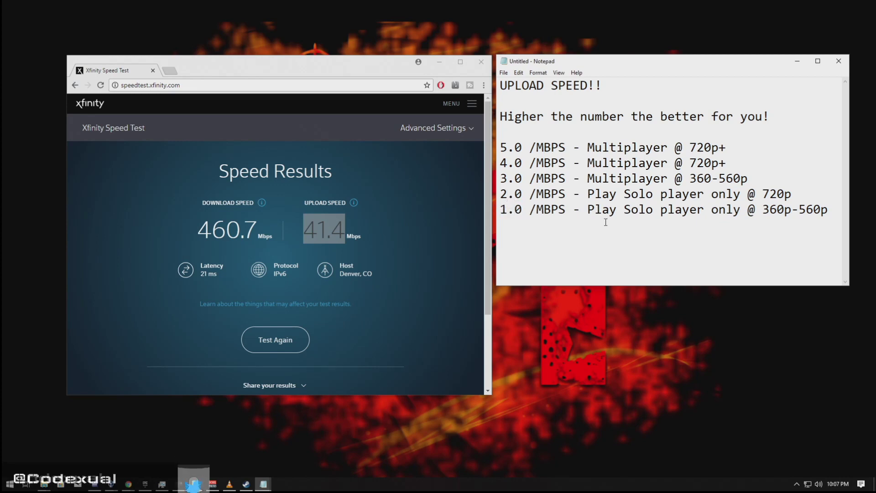
{"action": "left_click_drag", "start_coordinate": [762, 209], "coordinate": [831, 209]}
{"action": "left_click", "coordinate": [770, 194]}
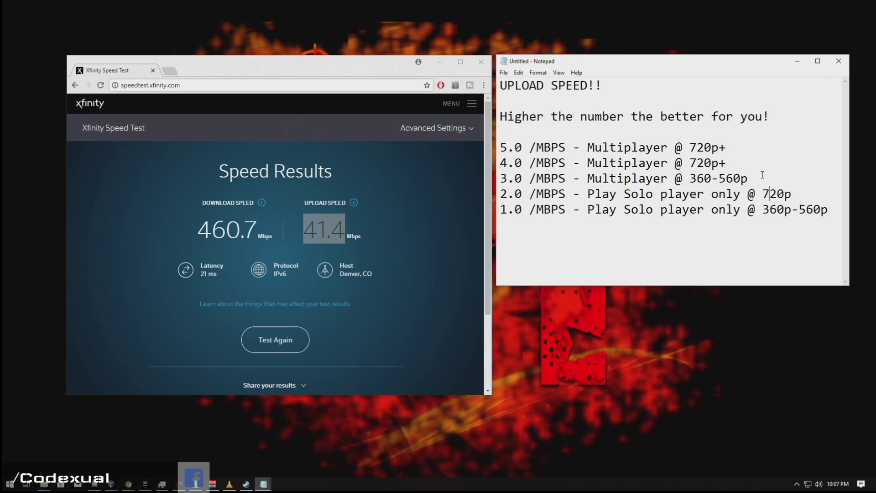
{"action": "left_click_drag", "start_coordinate": [522, 178], "coordinate": [501, 178]}
{"action": "left_click_drag", "start_coordinate": [689, 179], "coordinate": [752, 177]}
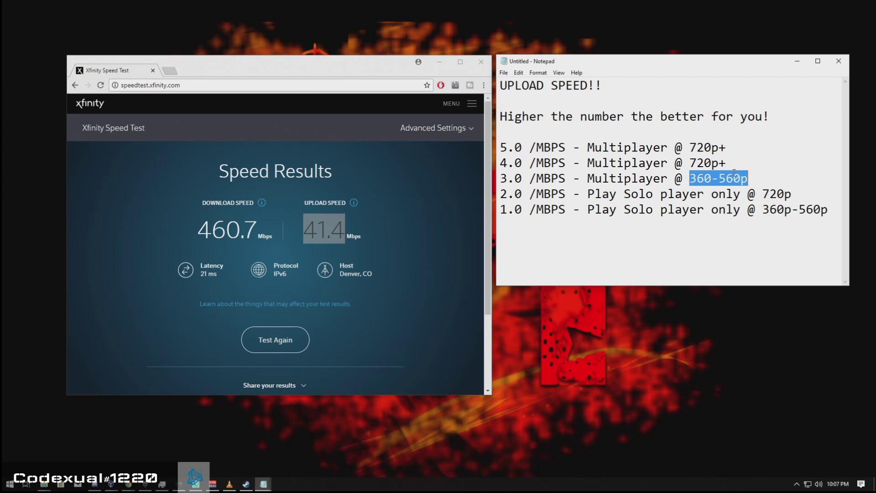
{"action": "left_click", "coordinate": [517, 164]}
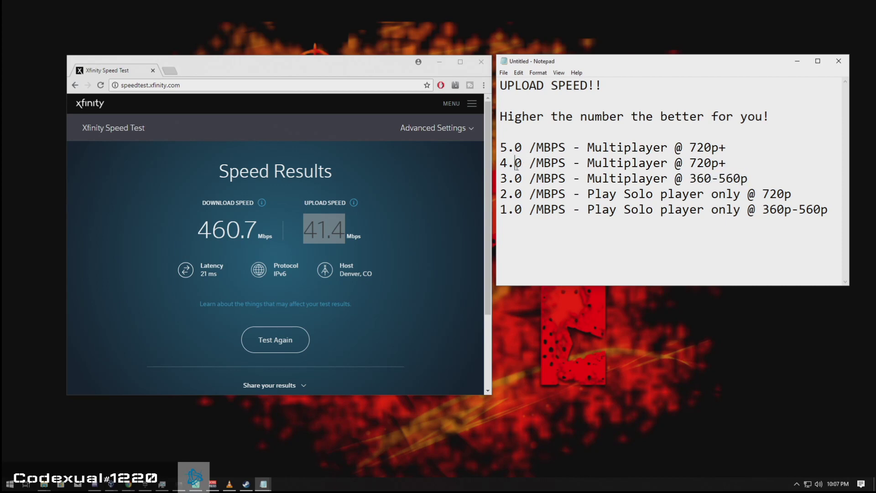
{"action": "left_click_drag", "start_coordinate": [524, 163], "coordinate": [499, 163]}
{"action": "left_click", "coordinate": [529, 147]}
{"action": "left_click_drag", "start_coordinate": [507, 116], "coordinate": [771, 117]}
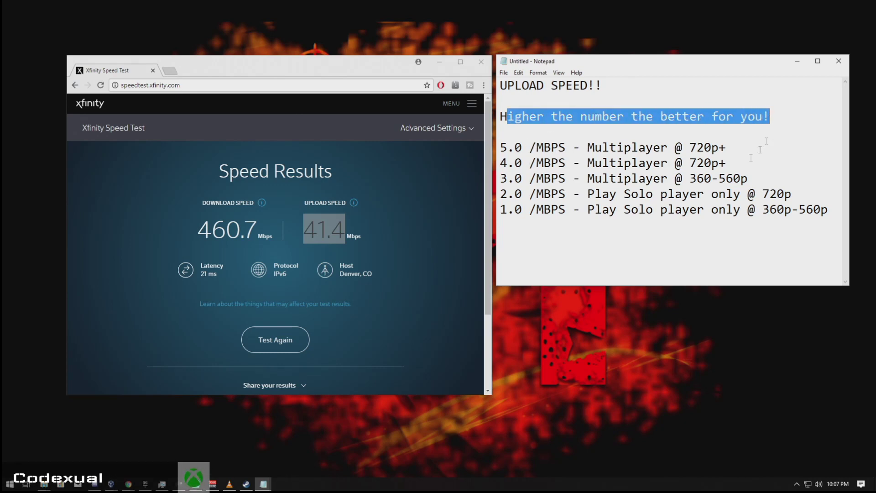
{"action": "left_click", "coordinate": [731, 165]}
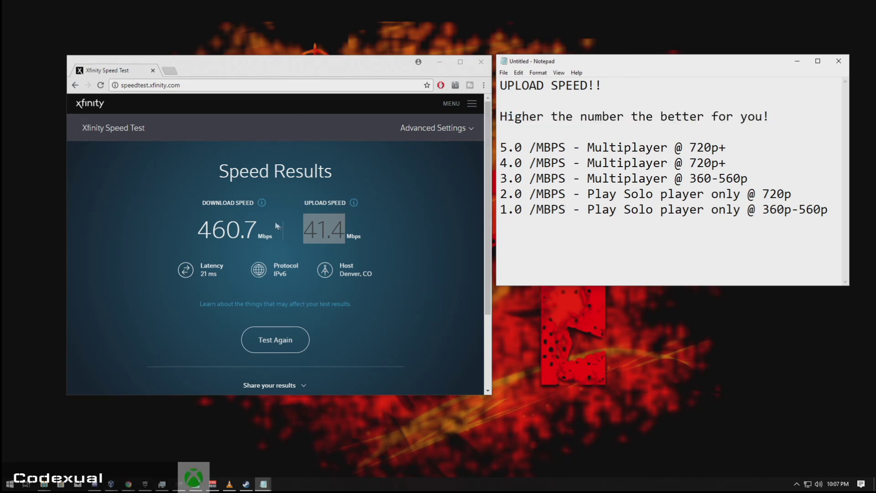
{"action": "double_click", "coordinate": [319, 219]}
{"action": "left_click", "coordinate": [315, 220]}
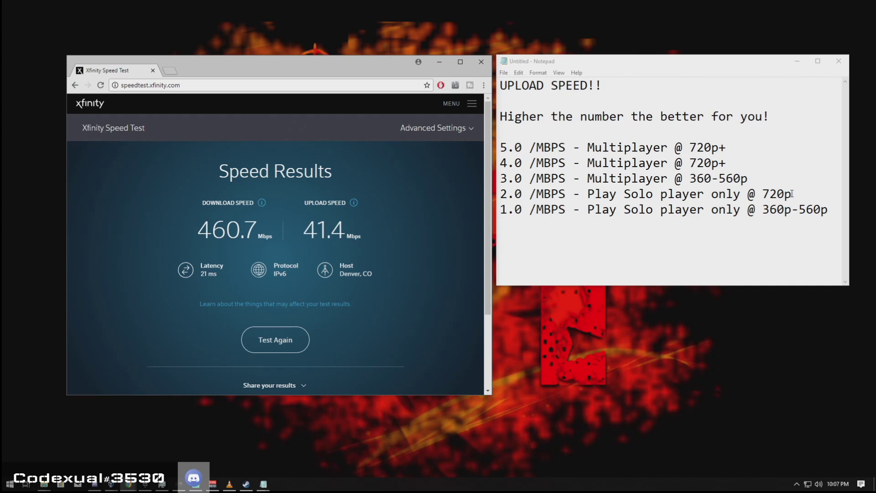
{"action": "left_click_drag", "start_coordinate": [763, 196], "coordinate": [822, 211]}
{"action": "left_click", "coordinate": [823, 217]}
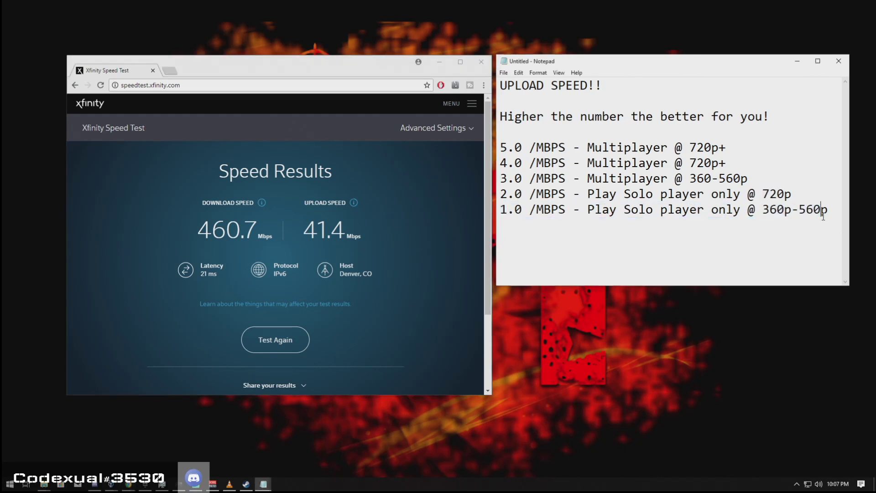